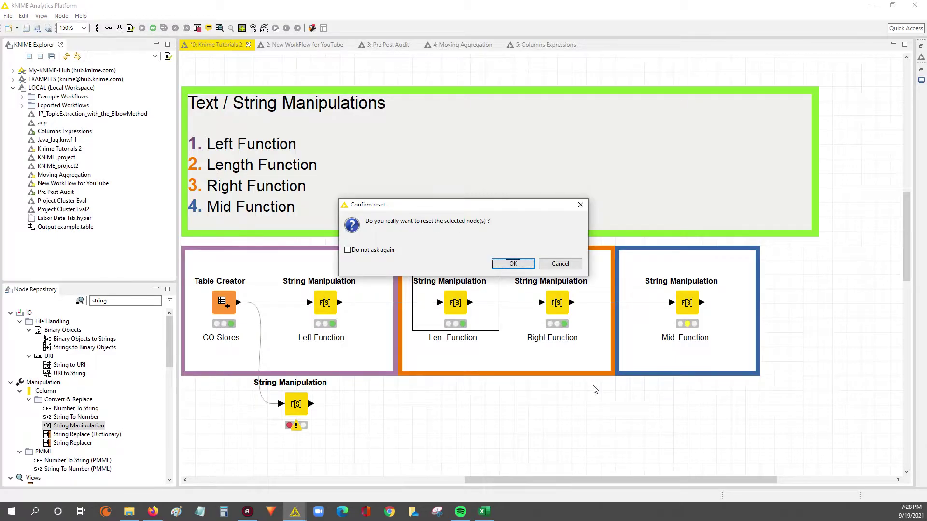
# Step: Confirm the reset and execute the Len Function node
pyautogui.press('Return')
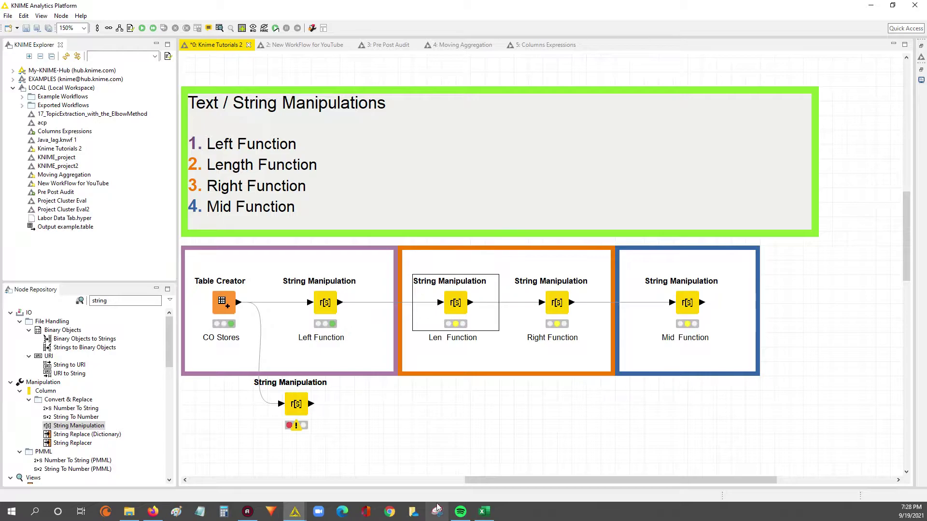
pyautogui.click(455, 302)
pyautogui.rightClick(455, 303)
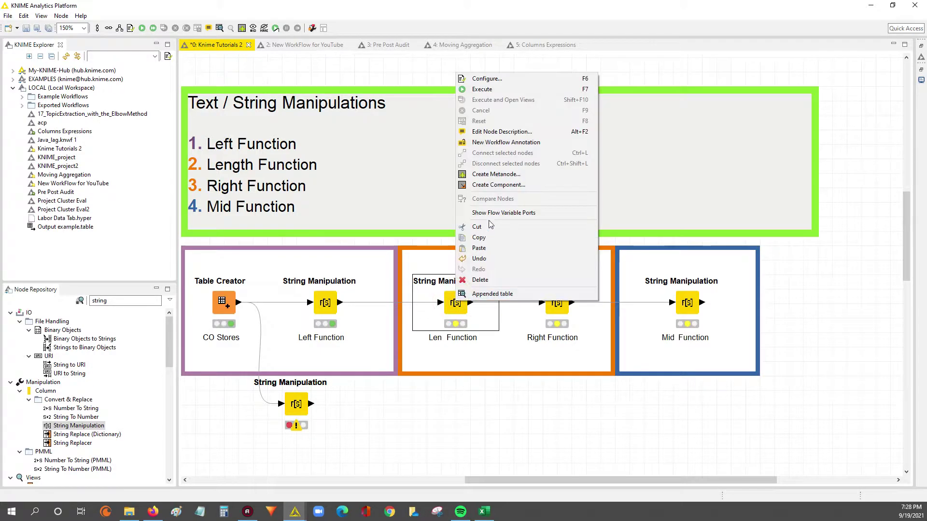
pyautogui.click(483, 90)
# Step: View the Len Function appended table, widening columns to show Store_Ownership LEN values of 8
pyautogui.rightClick(460, 310)
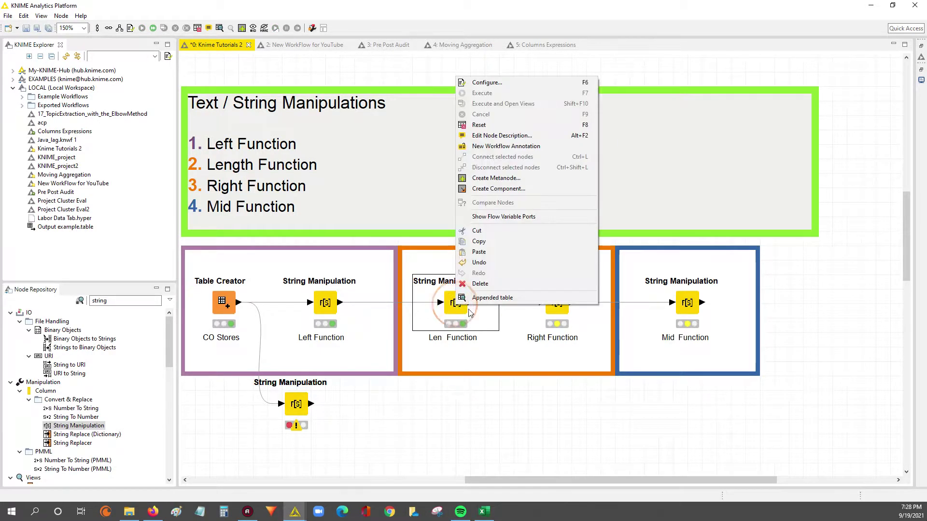
pyautogui.click(492, 354)
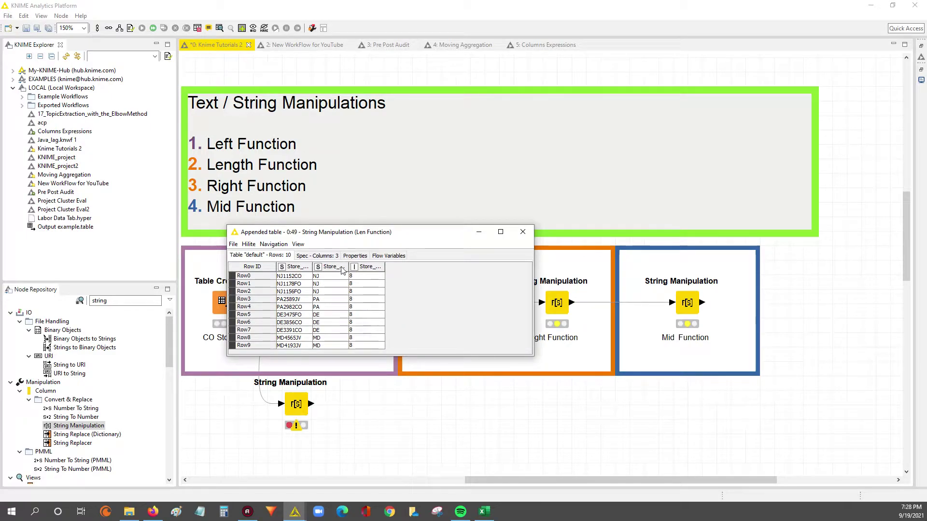
pyautogui.moveTo(348, 267); pyautogui.dragTo(386, 278)
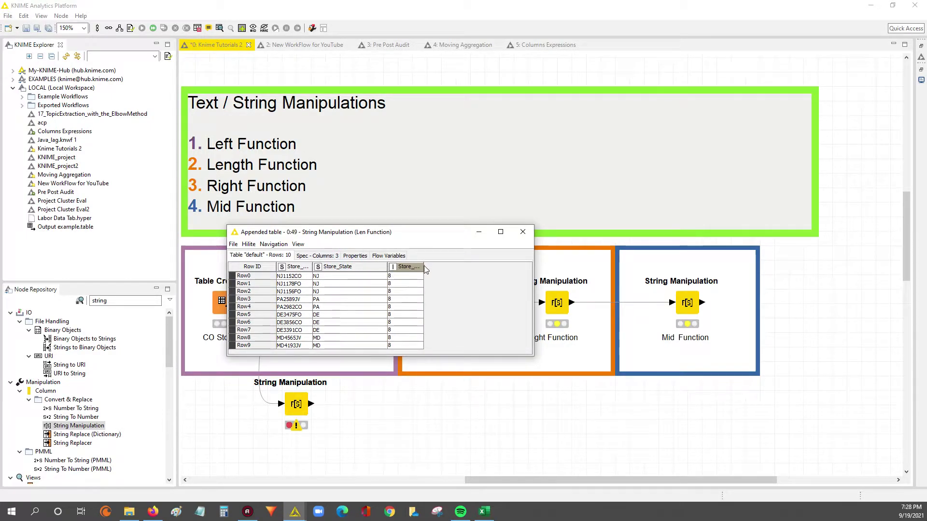
pyautogui.moveTo(424, 267); pyautogui.dragTo(445, 345)
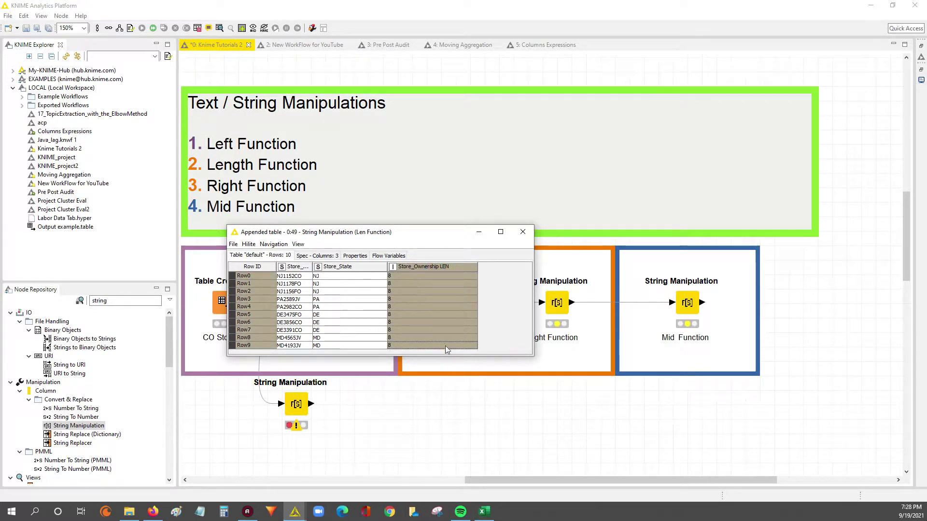
pyautogui.moveTo(325, 314); pyautogui.dragTo(324, 324)
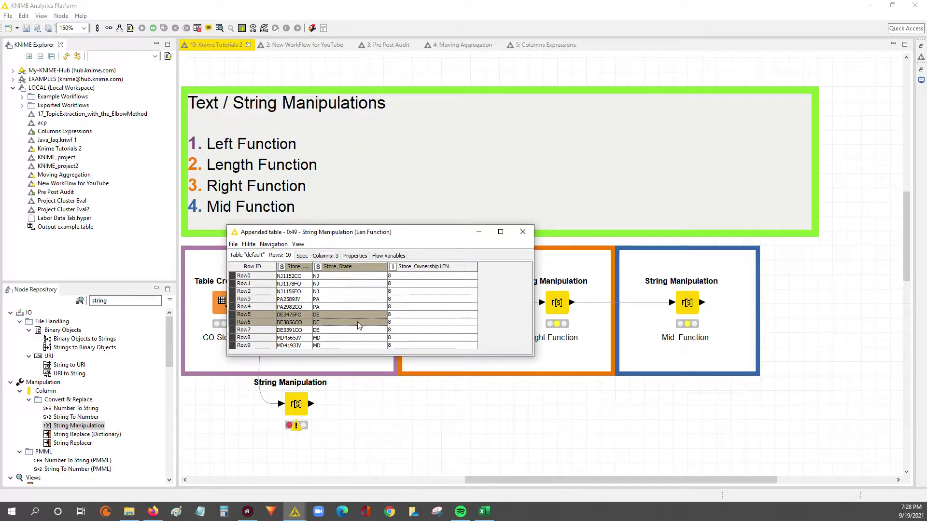
pyautogui.moveTo(313, 267); pyautogui.dragTo(337, 267)
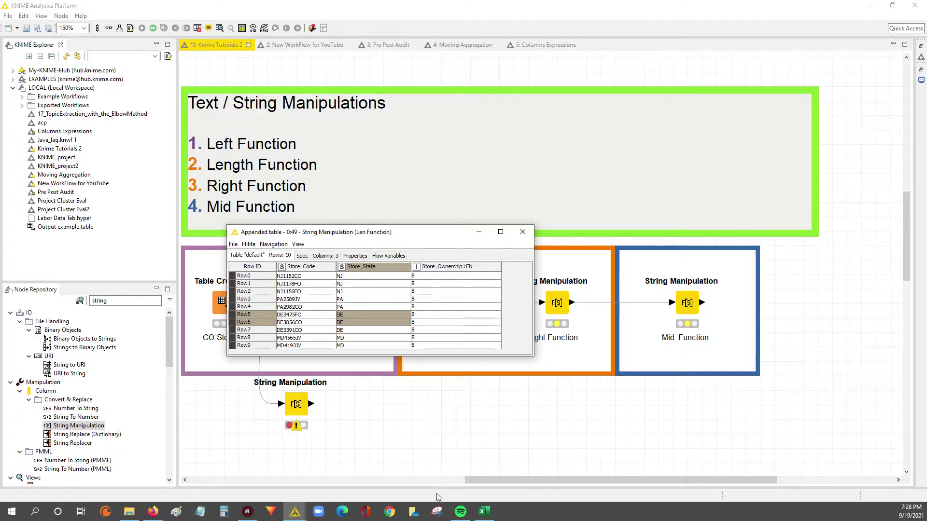
# Step: Re-enter =A6&B6&C6 in cell D6 and fill it down through D15
pyautogui.click(484, 512)
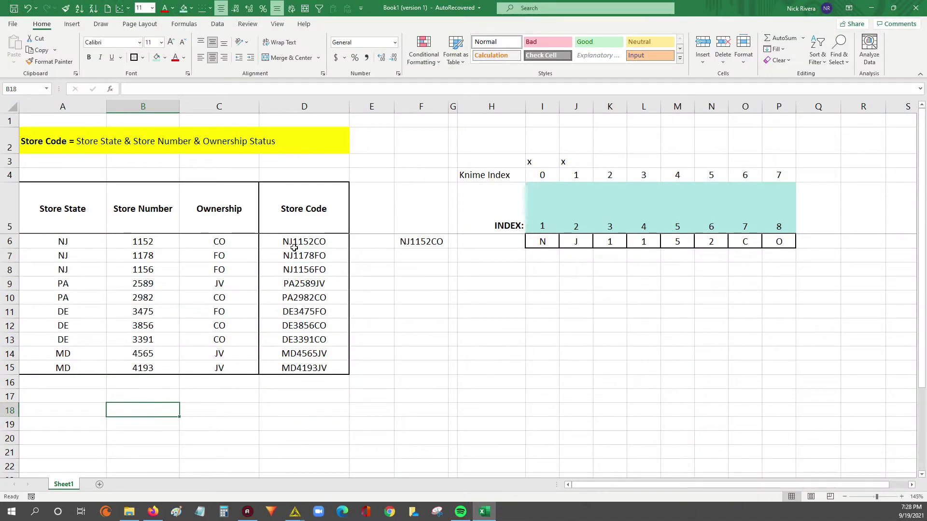
pyautogui.moveTo(294, 247); pyautogui.dragTo(316, 368)
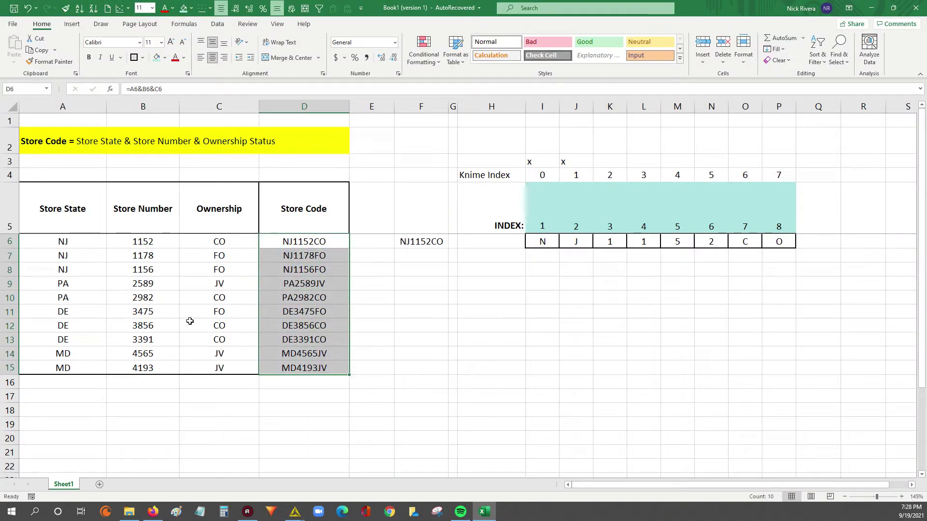
pyautogui.click(55, 241)
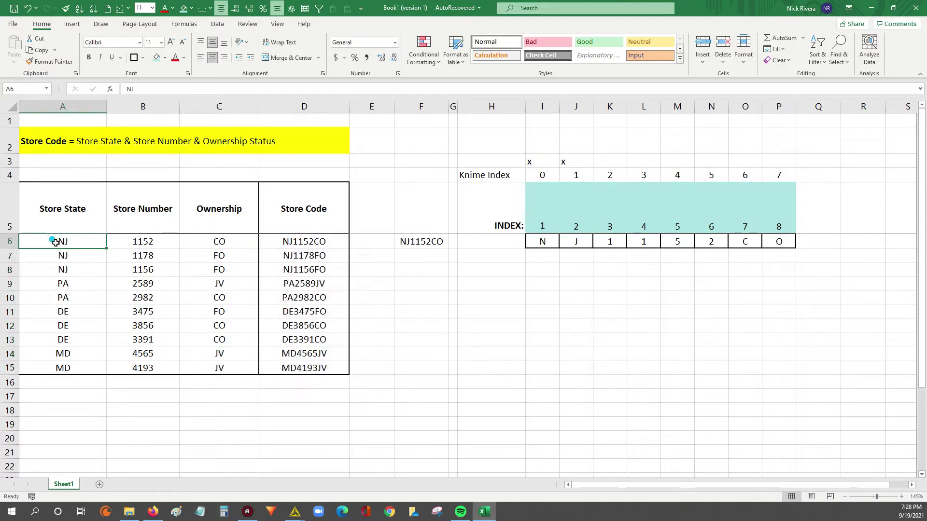
pyautogui.click(297, 243)
pyautogui.click(230, 87)
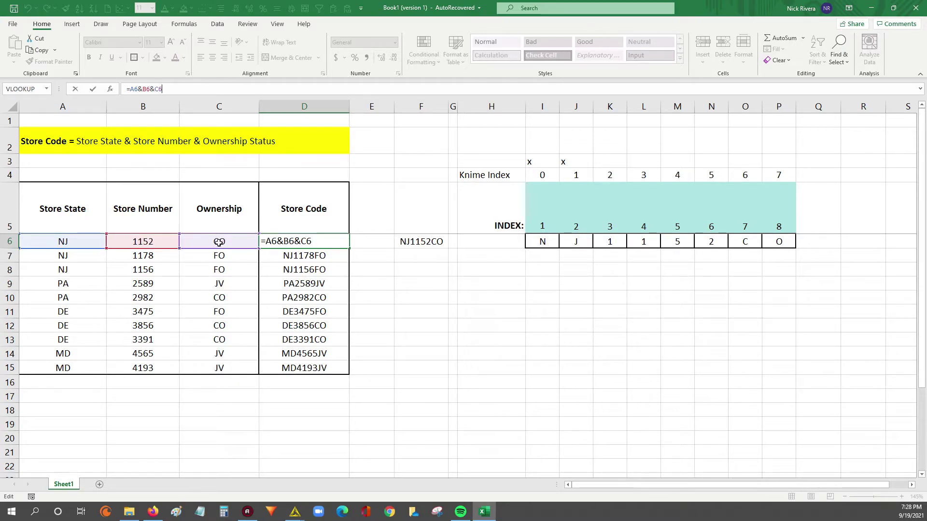
pyautogui.hotkey('ctrl', 'Return')
pyautogui.moveTo(349, 248); pyautogui.dragTo(329, 369)
# Step: Compare KNIME's Store_Ownership LEN values with the Excel store codes
pyautogui.click(295, 512)
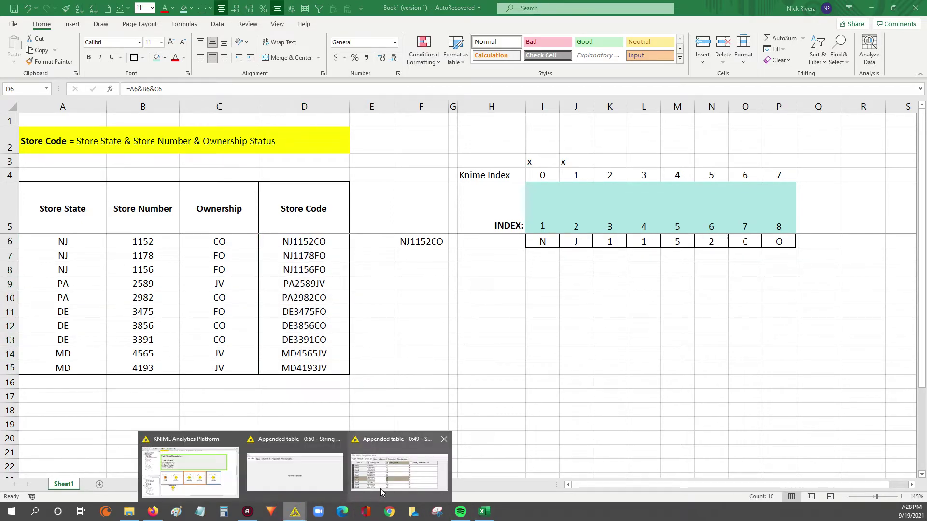
pyautogui.click(382, 491)
pyautogui.moveTo(437, 276); pyautogui.dragTo(454, 349)
pyautogui.hotkey('alt', 'Tab')
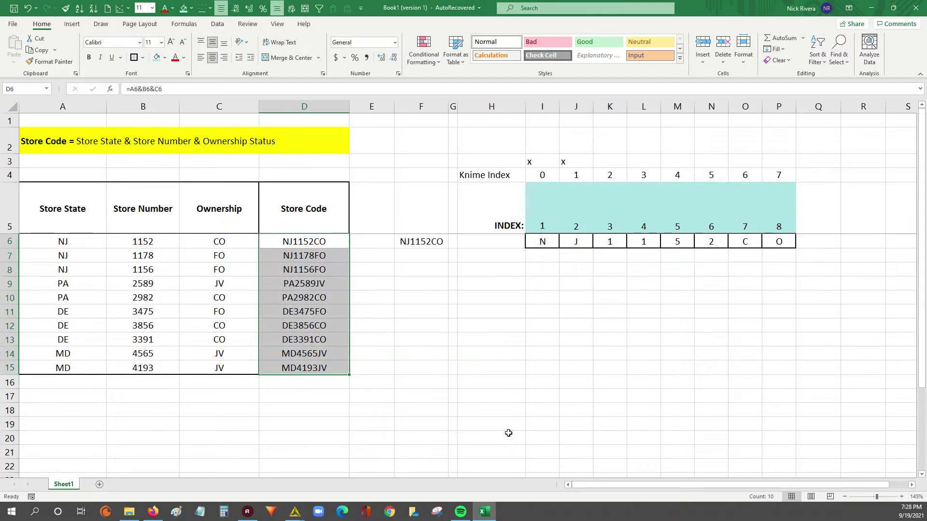
pyautogui.click(336, 454)
pyautogui.click(295, 512)
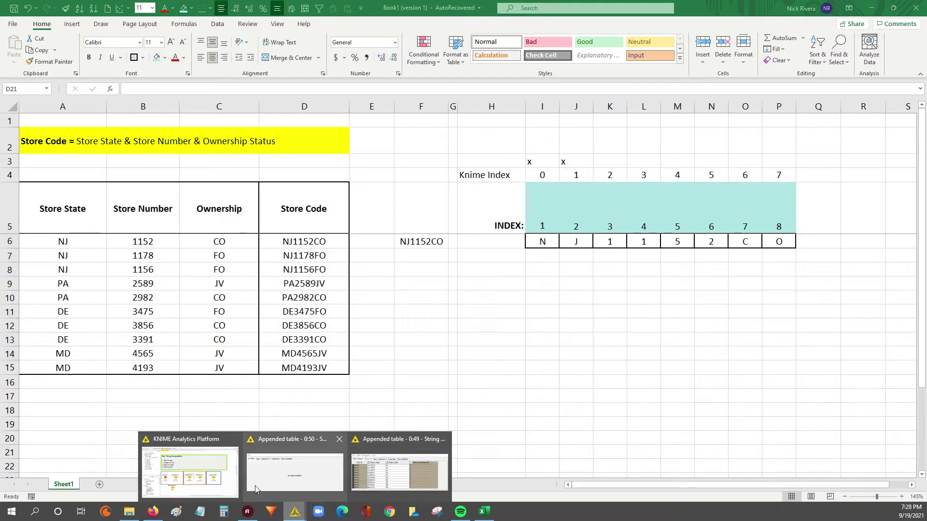
# Step: Review the Right Function expression substr($Store_Code$, length($Store_Code$)-2), then close its settings
pyautogui.click(192, 479)
pyautogui.scroll(2, 584, 452)
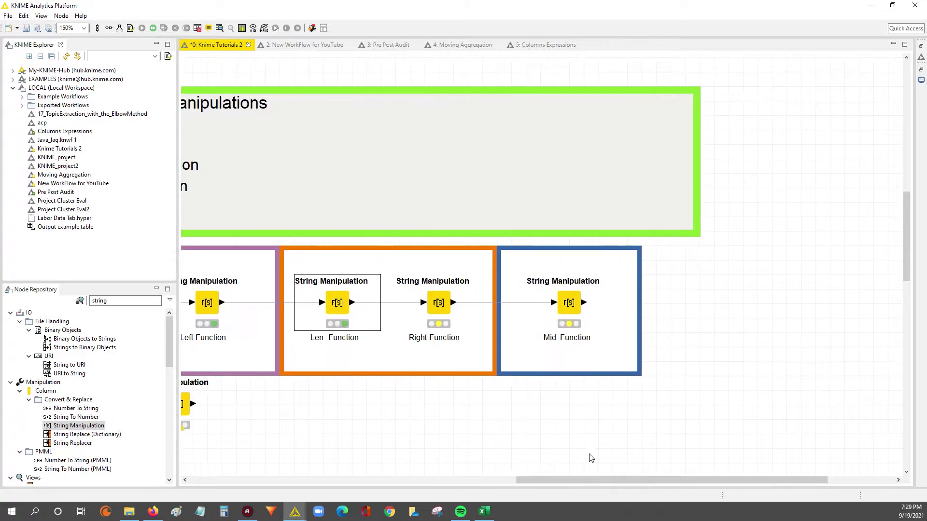
pyautogui.doubleClick(439, 303)
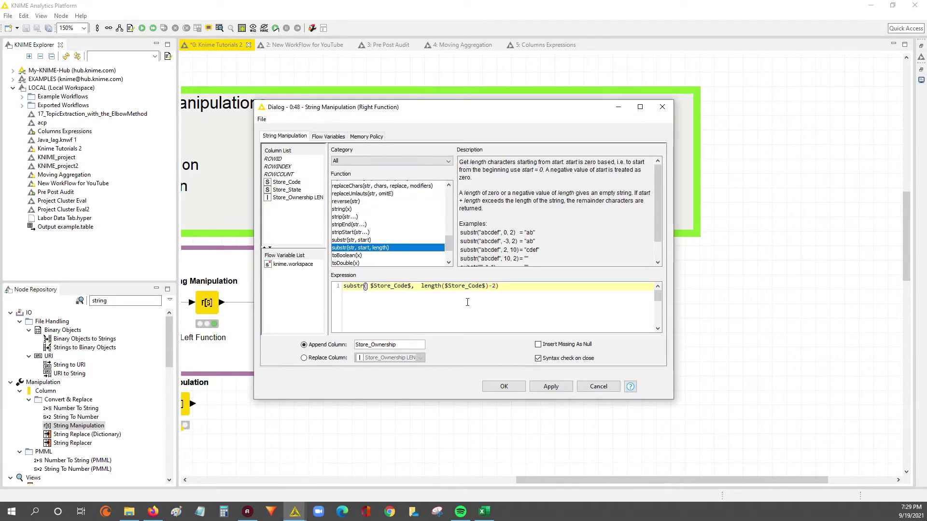
pyautogui.moveTo(421, 286); pyautogui.dragTo(489, 287)
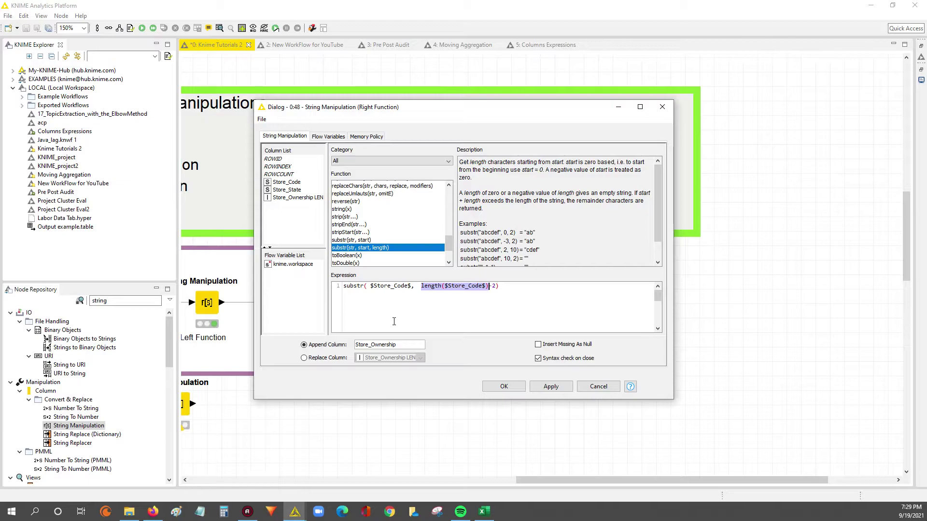
pyautogui.click(395, 286)
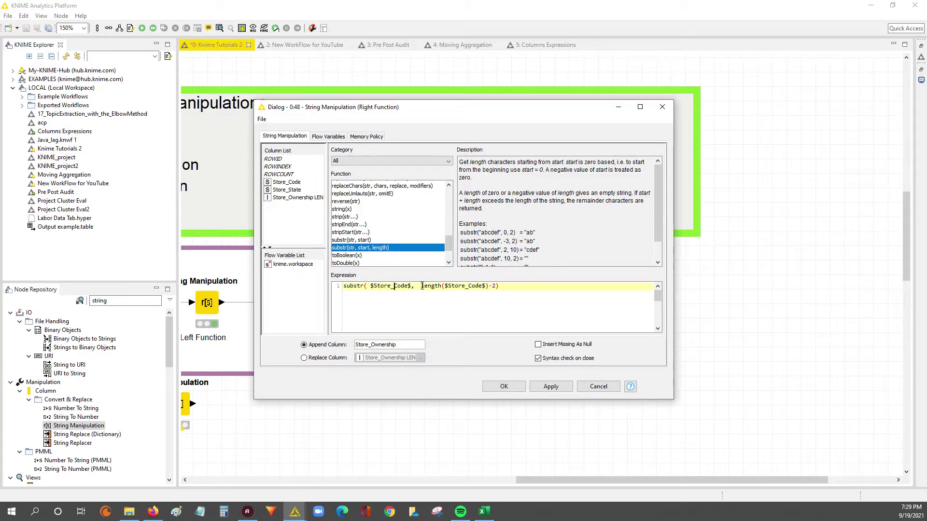
pyautogui.moveTo(422, 286); pyautogui.dragTo(489, 287)
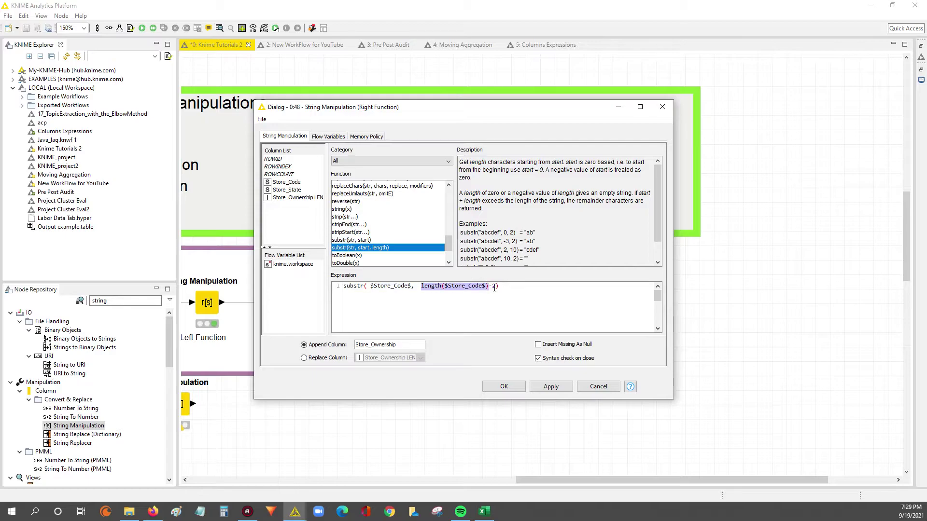
pyautogui.click(493, 286)
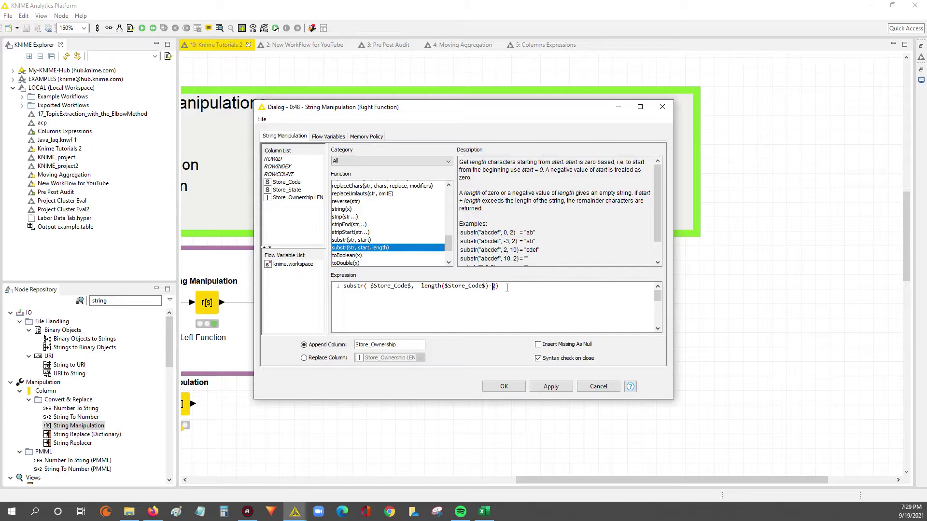
pyautogui.click(597, 387)
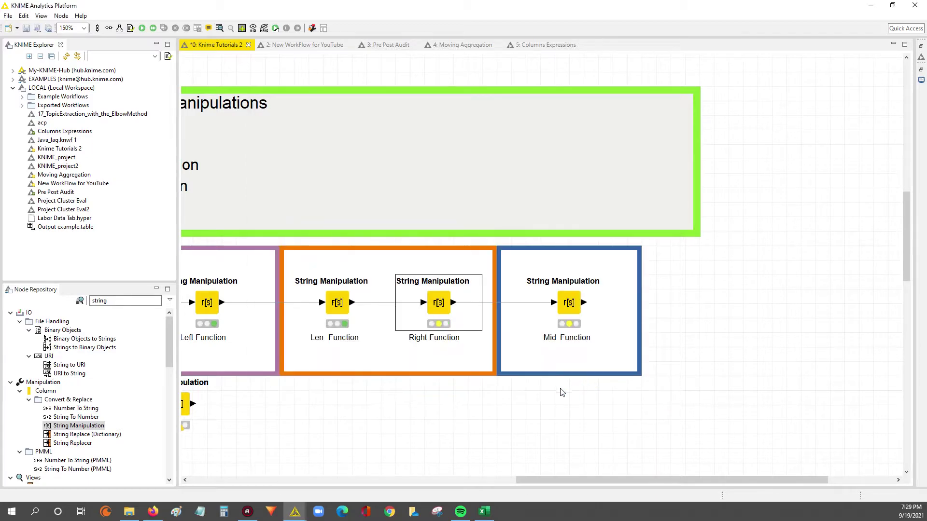
pyautogui.click(484, 512)
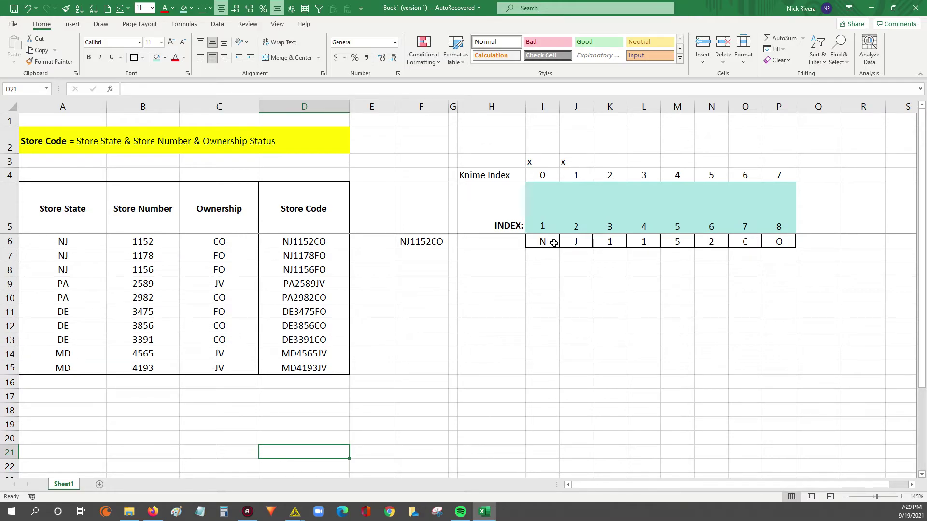
pyautogui.moveTo(541, 226); pyautogui.dragTo(779, 225)
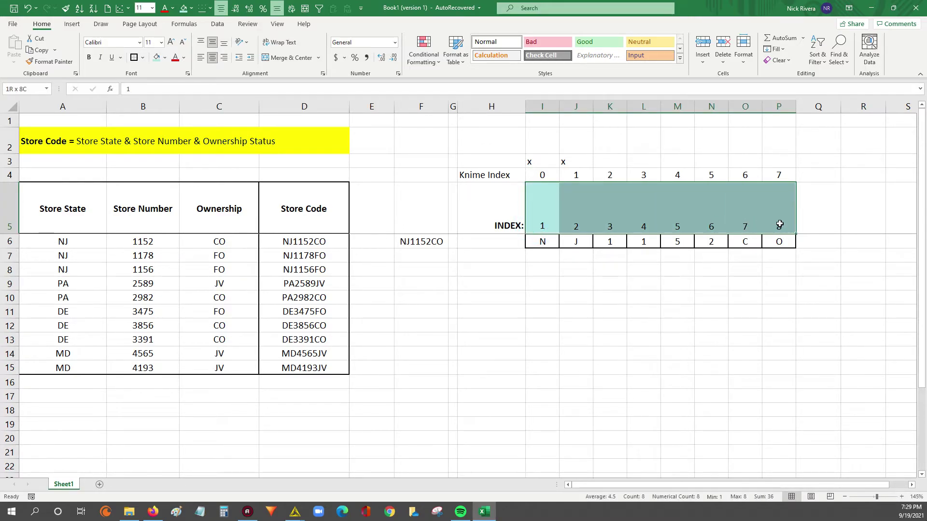
pyautogui.moveTo(529, 175); pyautogui.dragTo(784, 174)
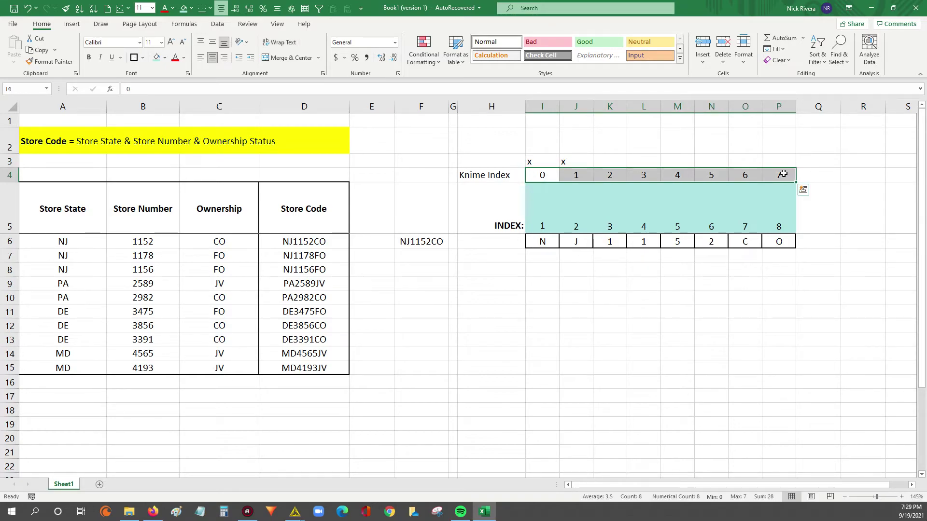
pyautogui.click(812, 162)
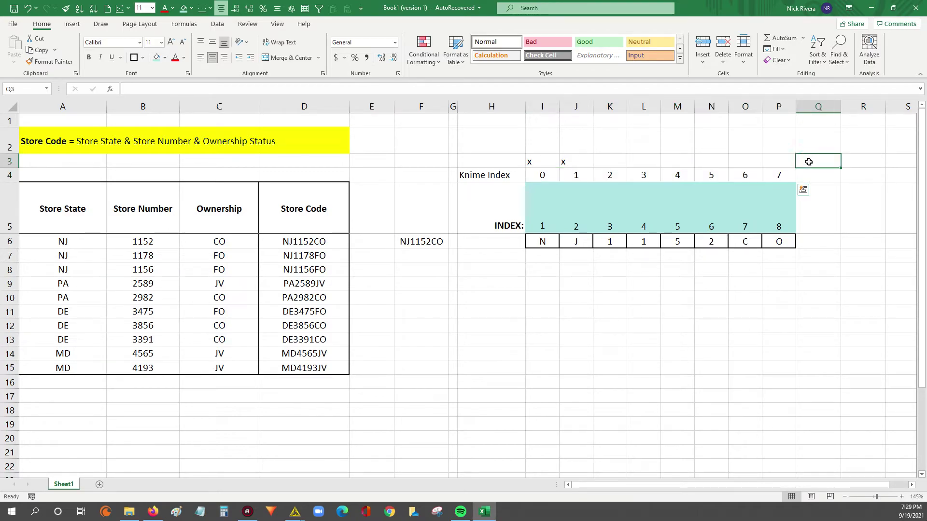
pyautogui.moveTo(530, 205); pyautogui.dragTo(767, 205)
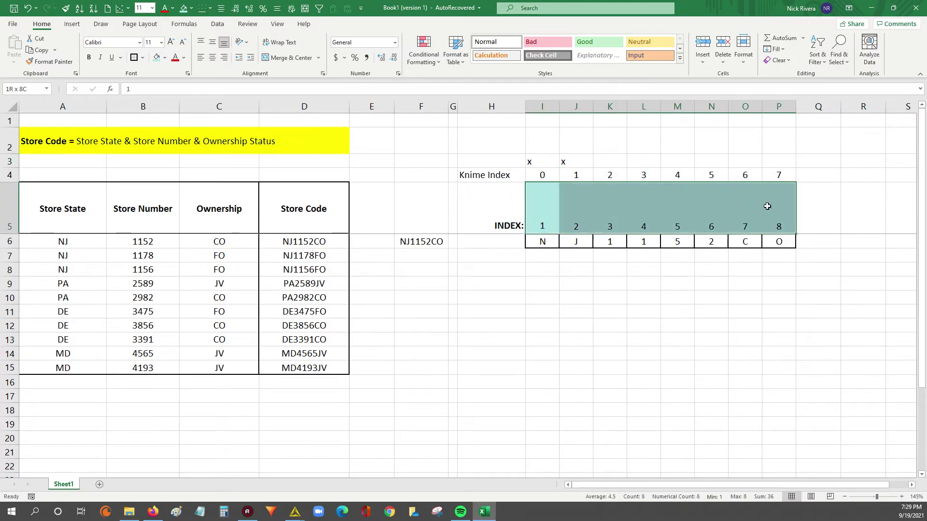
pyautogui.click(745, 176)
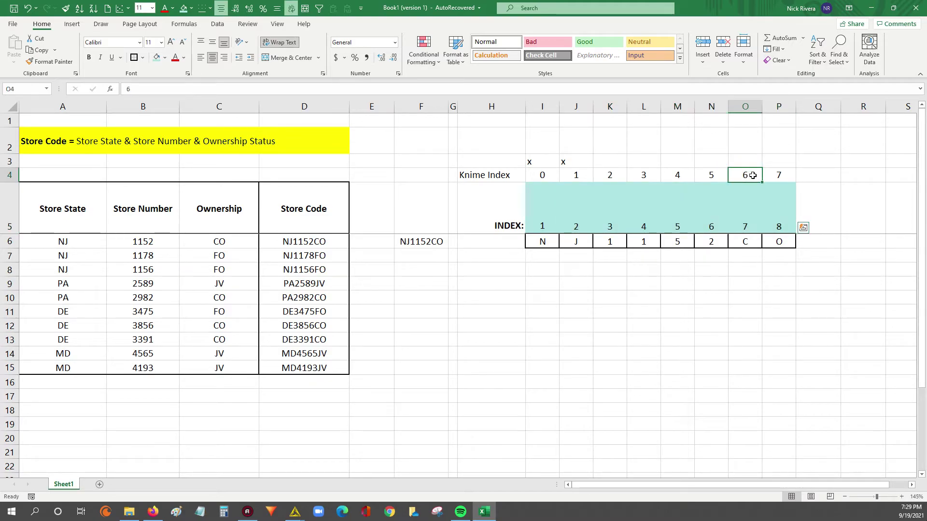
pyautogui.moveTo(742, 241); pyautogui.dragTo(788, 239)
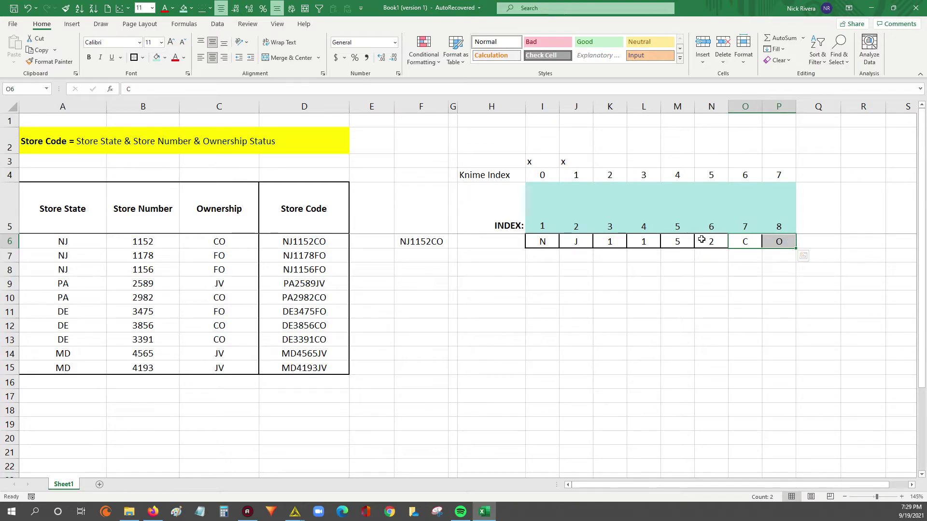
pyautogui.click(332, 240)
pyautogui.click(328, 255)
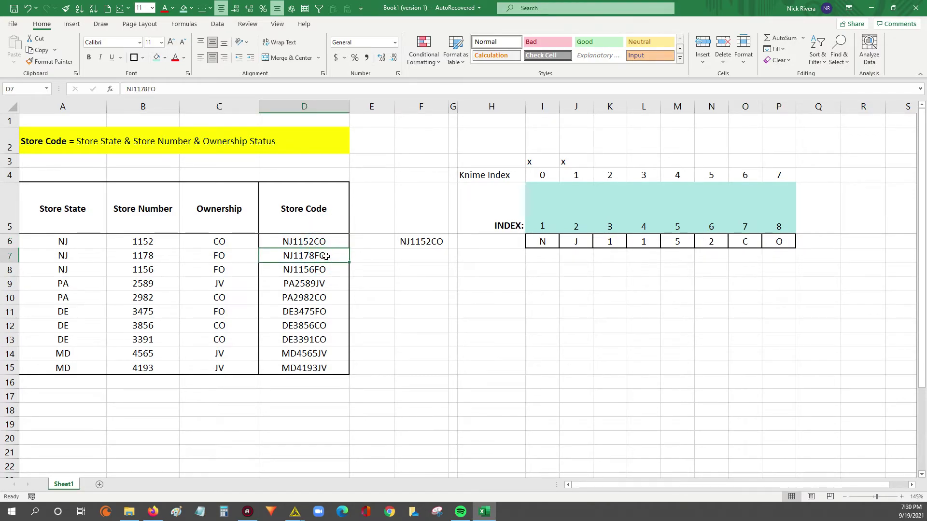
pyautogui.moveTo(529, 176); pyautogui.dragTo(744, 242)
pyautogui.click(416, 453)
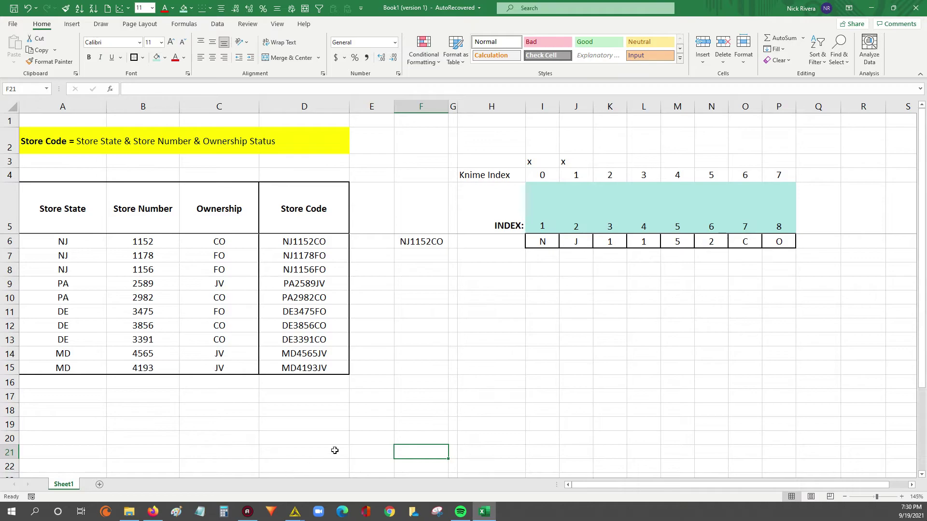
pyautogui.moveTo(295, 513)
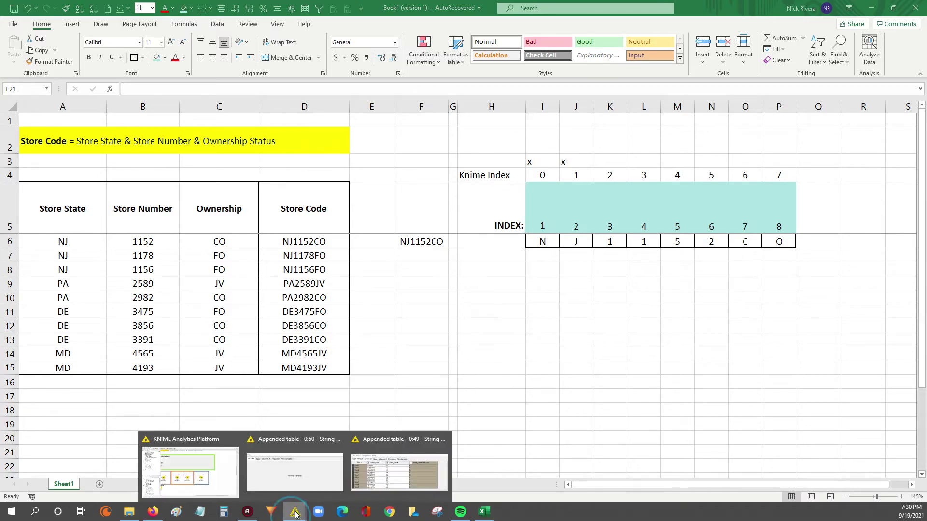
# Step: Add the missing closing parenthesis after -2, keep the Store_Ownership append column, and apply
pyautogui.click(181, 459)
pyautogui.doubleClick(440, 302)
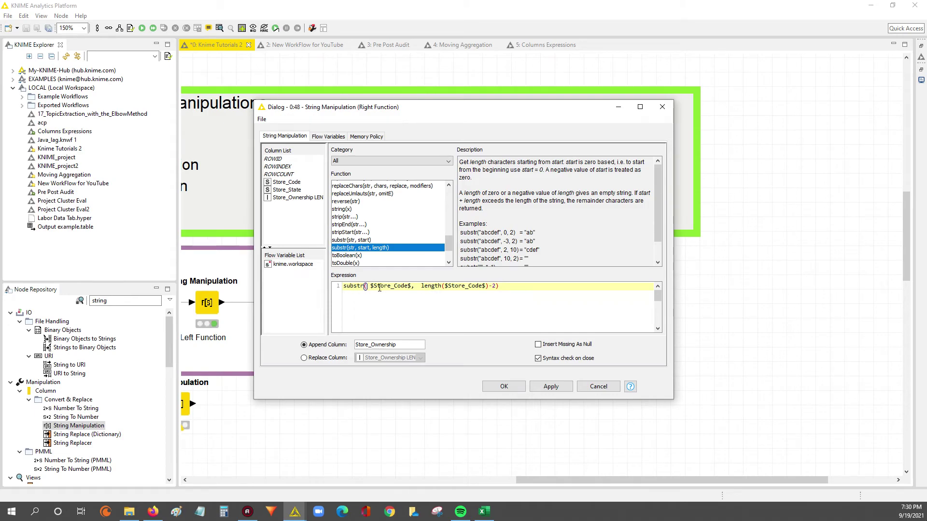
pyautogui.moveTo(373, 288); pyautogui.dragTo(480, 287)
pyautogui.click(493, 287)
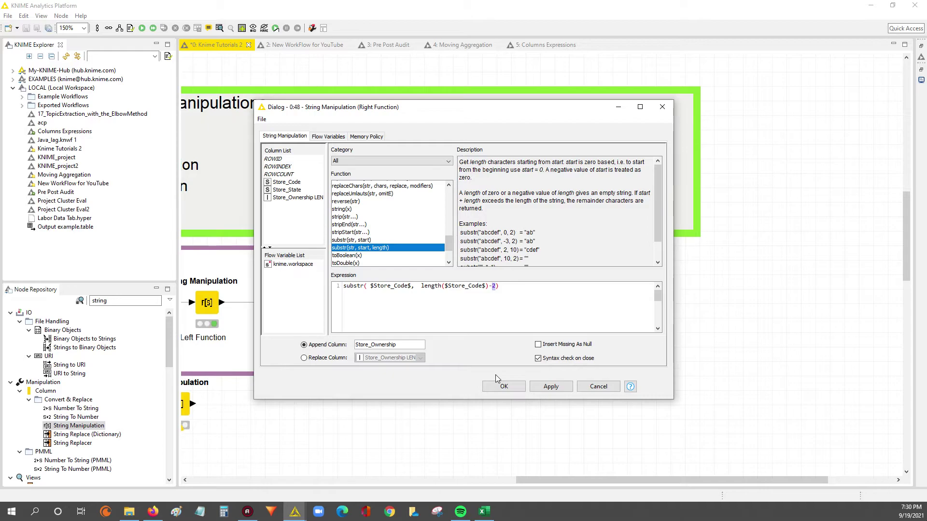
pyautogui.click(496, 286)
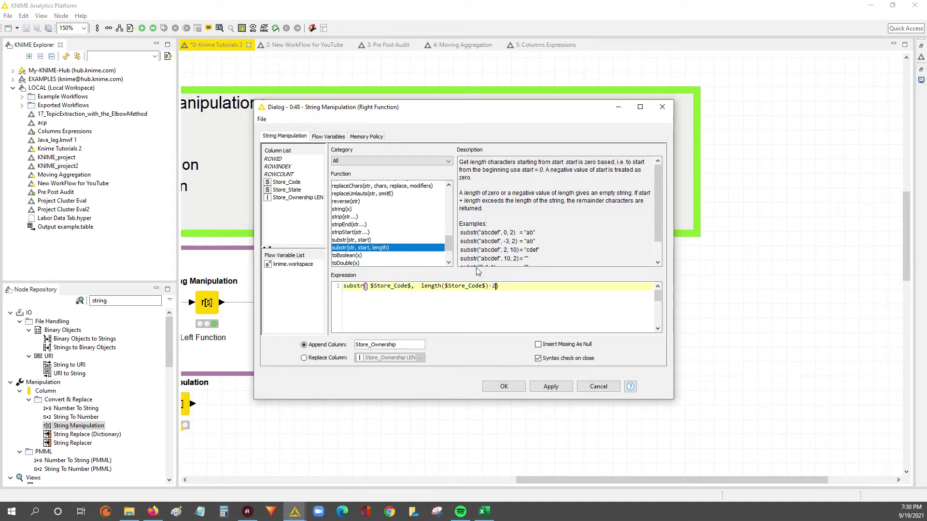
pyautogui.write(')')
pyautogui.moveTo(421, 286); pyautogui.dragTo(497, 287)
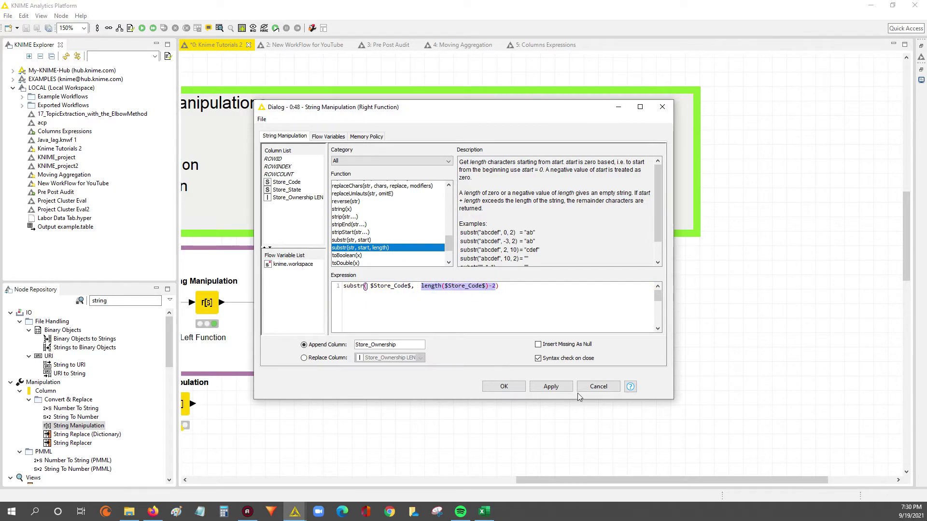
pyautogui.moveTo(395, 344); pyautogui.dragTo(356, 344)
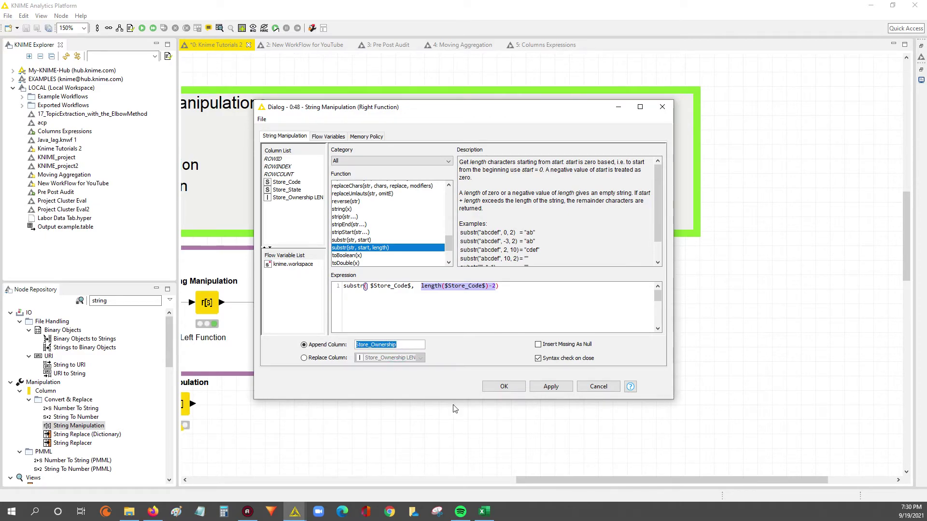
pyautogui.click(551, 386)
pyautogui.click(512, 388)
# Step: Execute the Right Function node and open its appended output table
pyautogui.rightClick(436, 302)
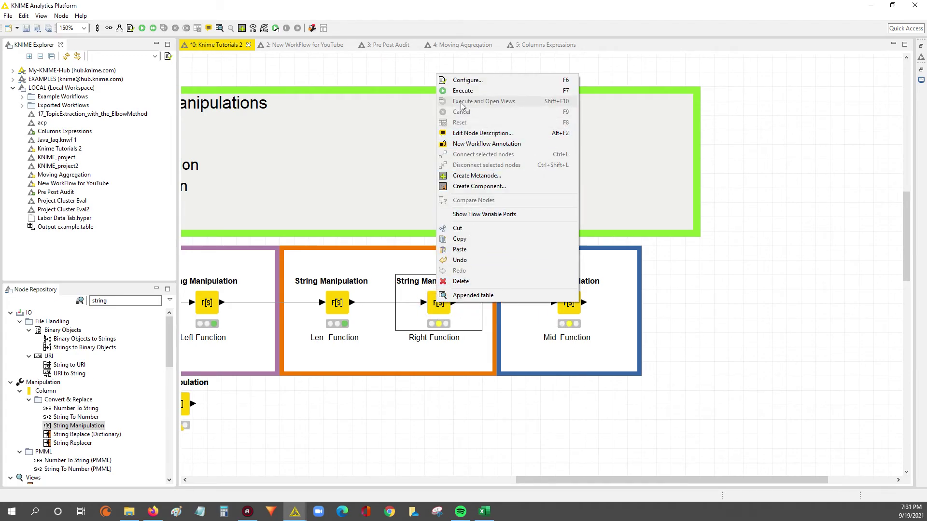
pyautogui.click(462, 91)
pyautogui.rightClick(437, 304)
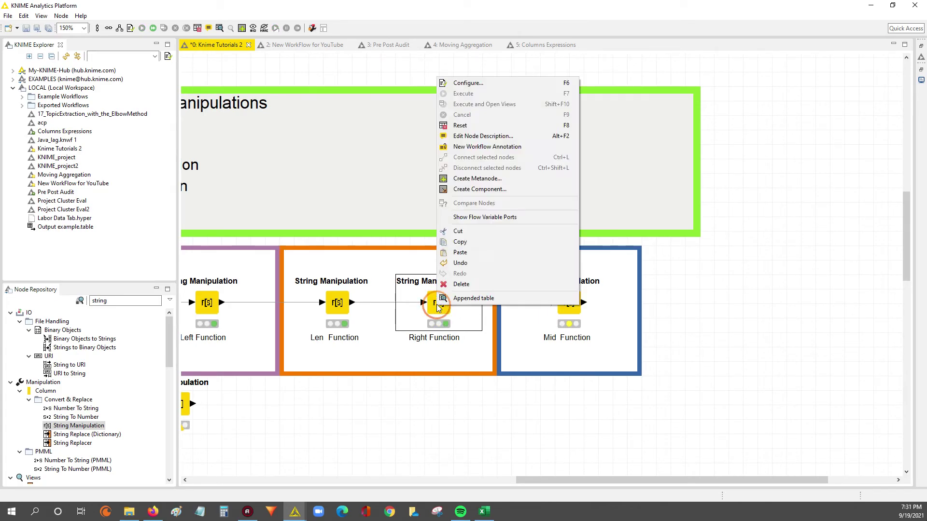
pyautogui.click(471, 298)
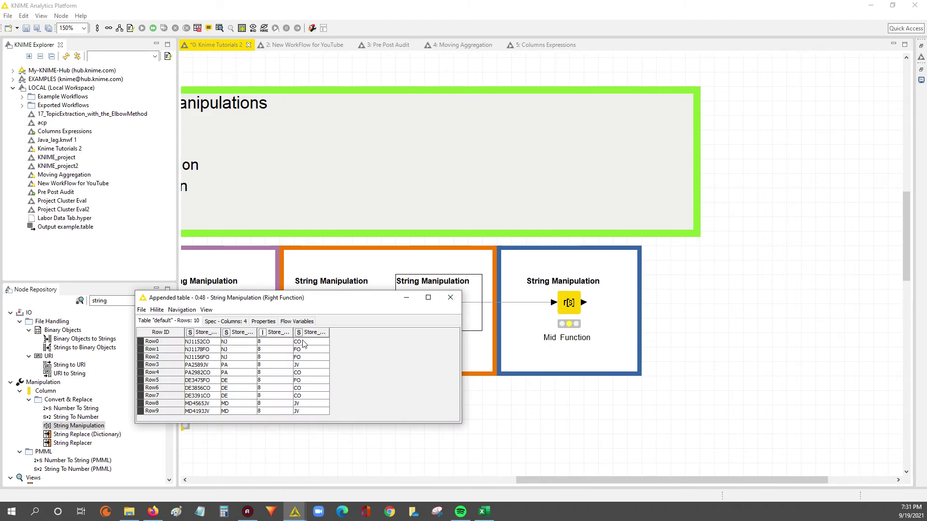
# Step: Compare Rows 3, 5 and 8 store codes with their ownership values JV and FO
pyautogui.moveTo(330, 334); pyautogui.dragTo(350, 383)
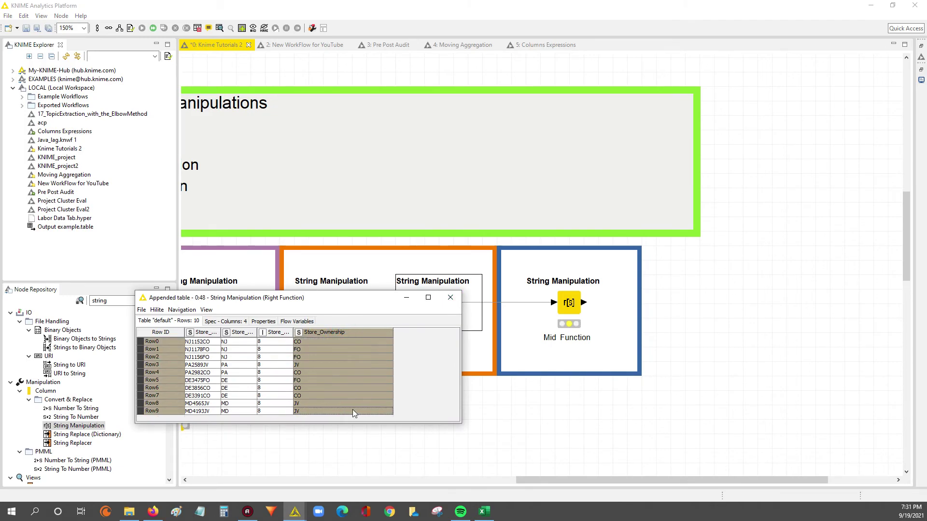
pyautogui.moveTo(203, 333); pyautogui.dragTo(324, 333)
pyautogui.click(289, 367)
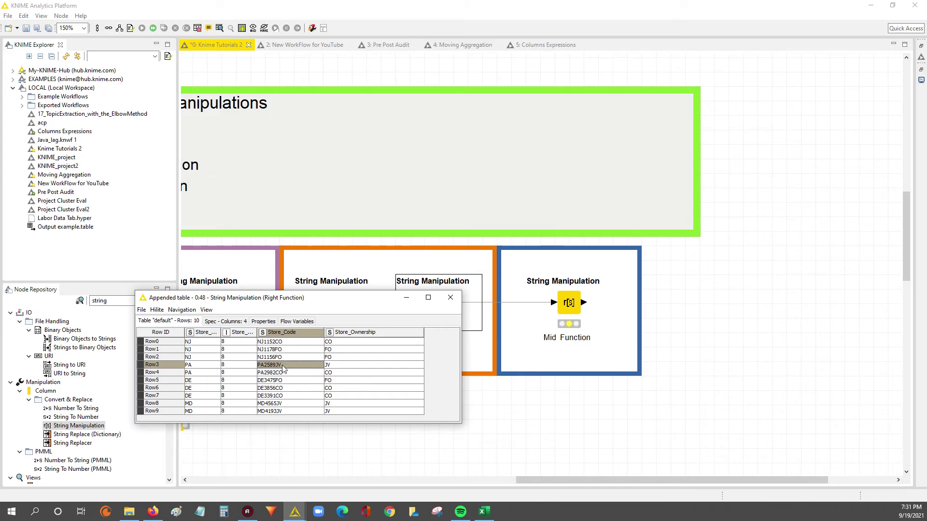
pyautogui.keyDown('shift'); pyautogui.click(353, 365); pyautogui.keyUp('shift')
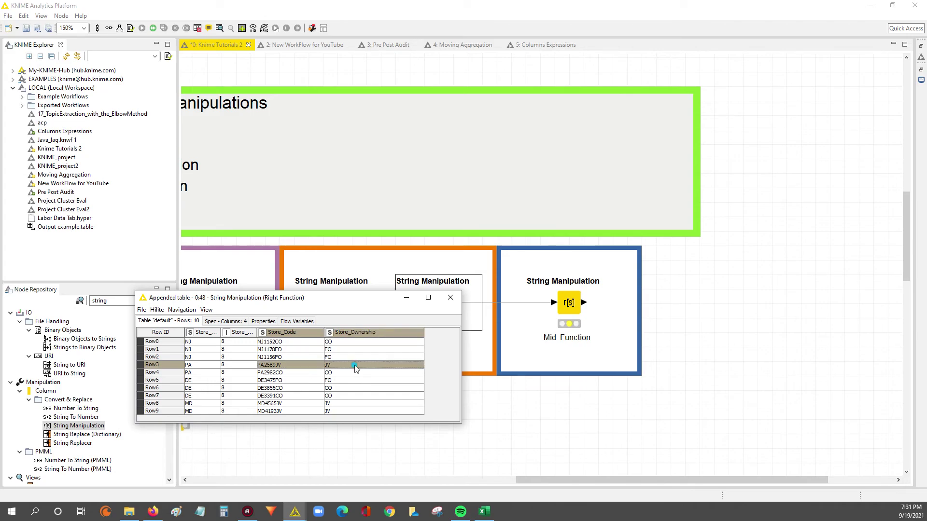
pyautogui.click(292, 403)
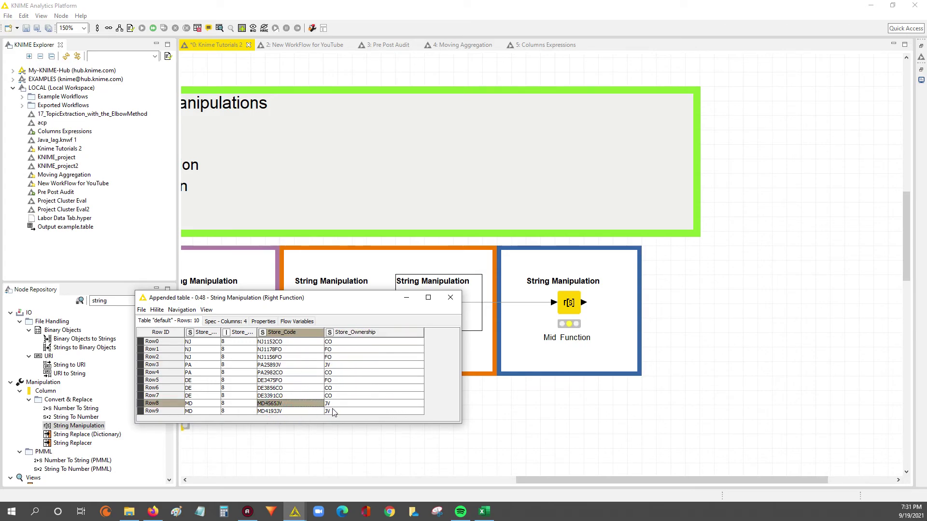
pyautogui.keyDown('shift'); pyautogui.click(348, 405); pyautogui.keyUp('shift')
pyautogui.click(290, 381)
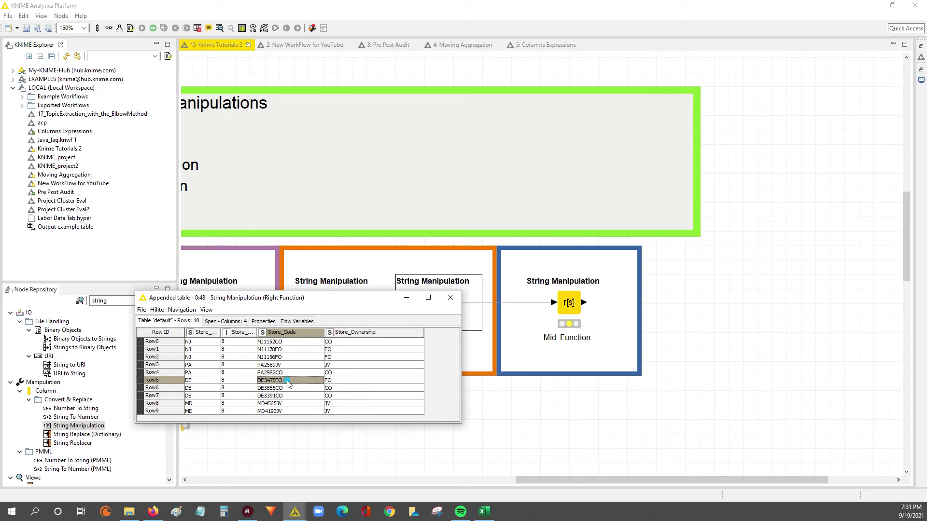
pyautogui.keyDown('shift'); pyautogui.click(341, 380); pyautogui.keyUp('shift')
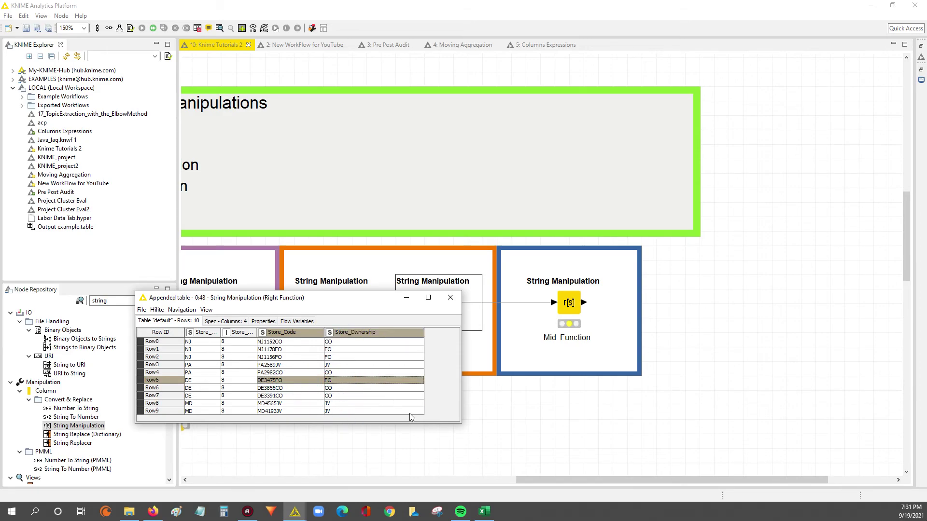
pyautogui.click(451, 297)
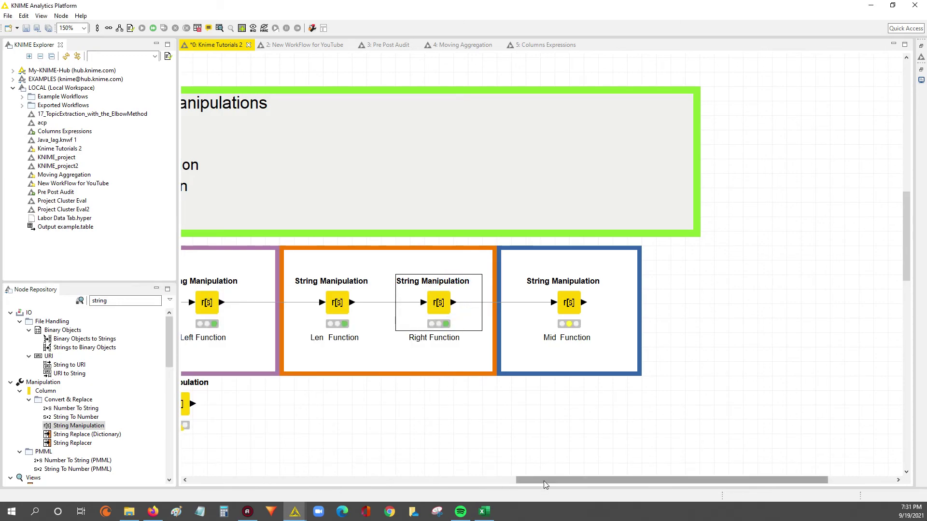
# Step: Scroll the canvas left, check Excel's store codes, and box-select the whole KNIME workflow
pyautogui.moveTo(544, 481)
pyautogui.mouseDown()
pyautogui.moveTo(451, 487)
pyautogui.moveTo(475, 488)
pyautogui.moveTo(474, 480)
pyautogui.mouseUp()
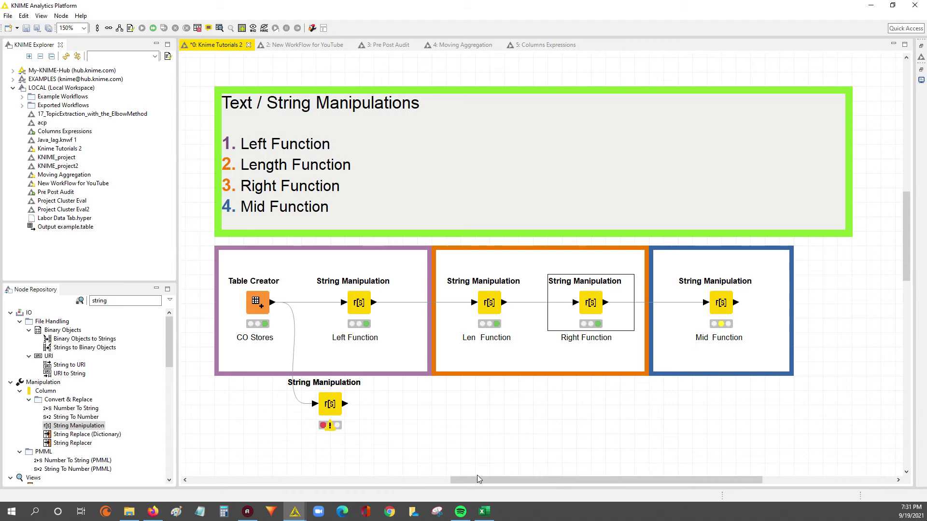
pyautogui.click(485, 511)
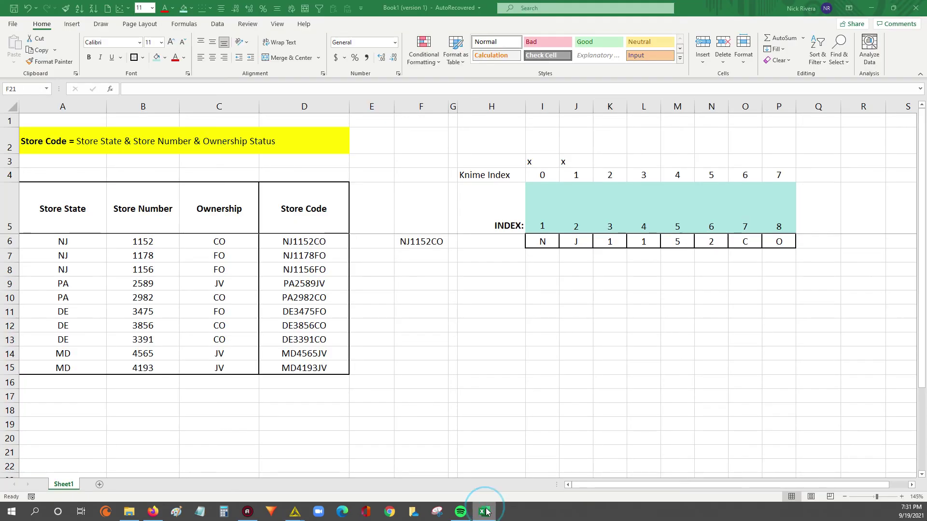
pyautogui.moveTo(157, 241); pyautogui.dragTo(162, 383)
pyautogui.moveTo(270, 284); pyautogui.dragTo(304, 367)
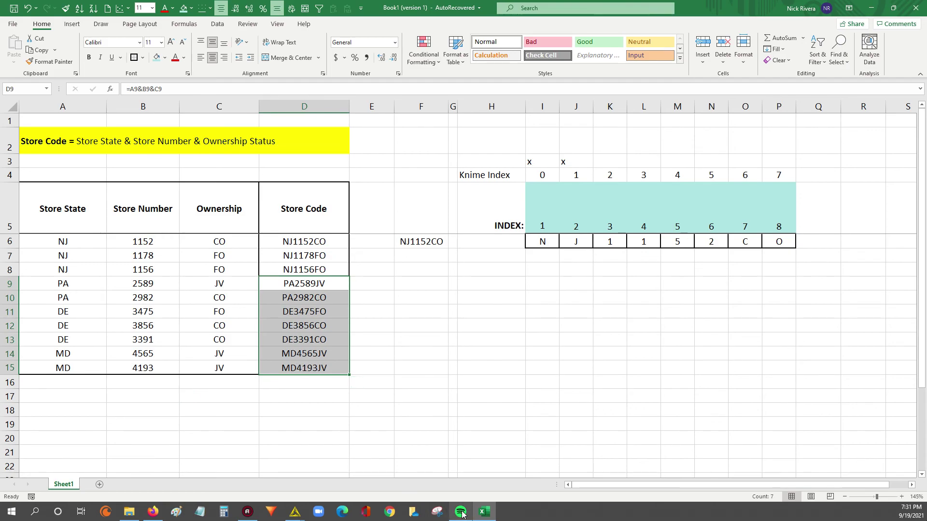
pyautogui.moveTo(295, 512)
pyautogui.click(226, 480)
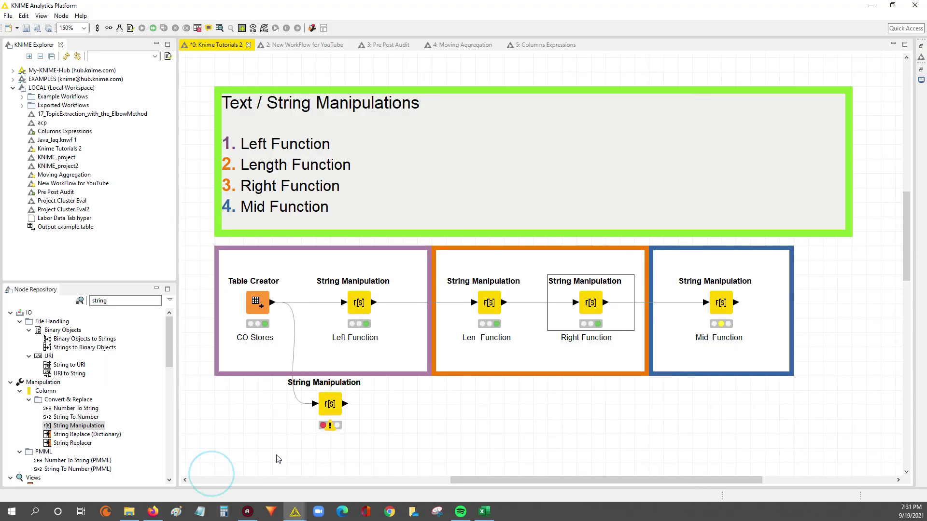
pyautogui.moveTo(232, 383); pyautogui.dragTo(632, 246)
pyautogui.click(631, 408)
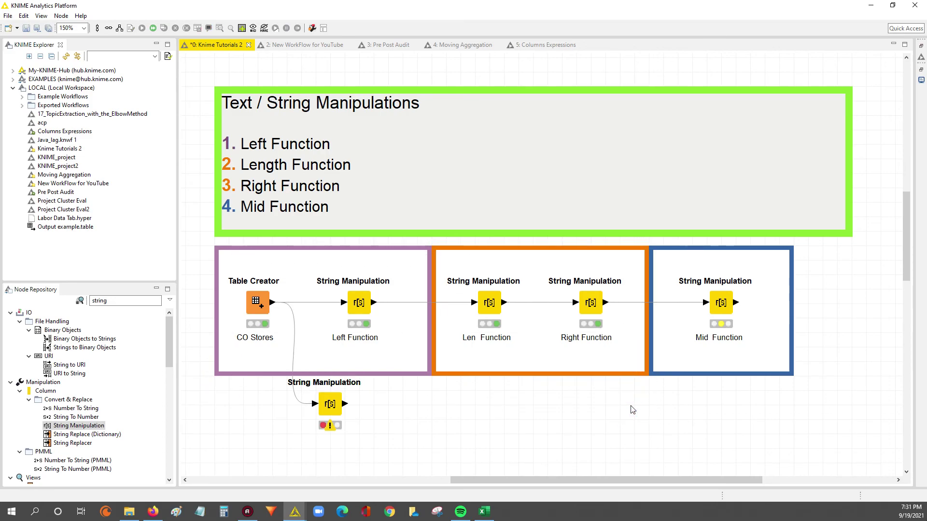